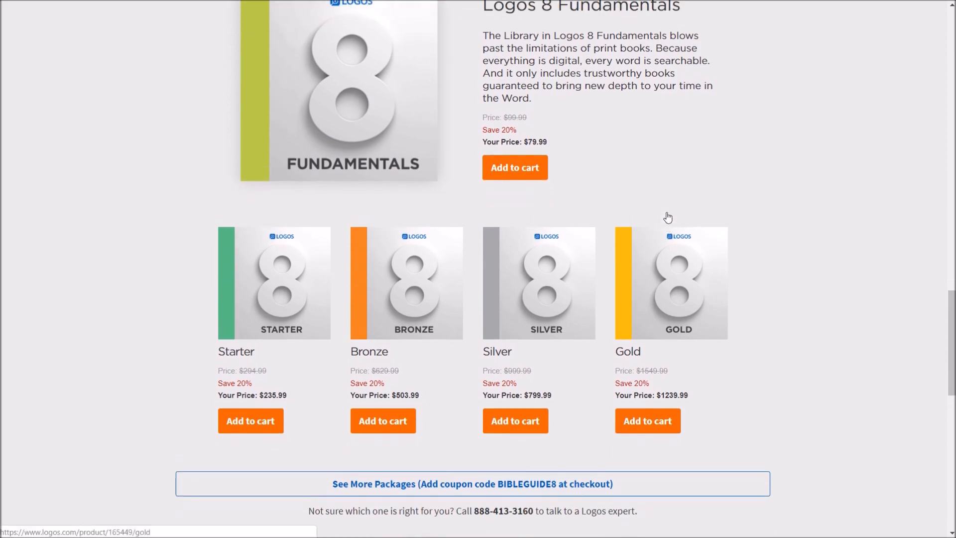
- Look over the free digital books and the Logos 8 packages on the offer page
scroll(667, 214, "up", 10)
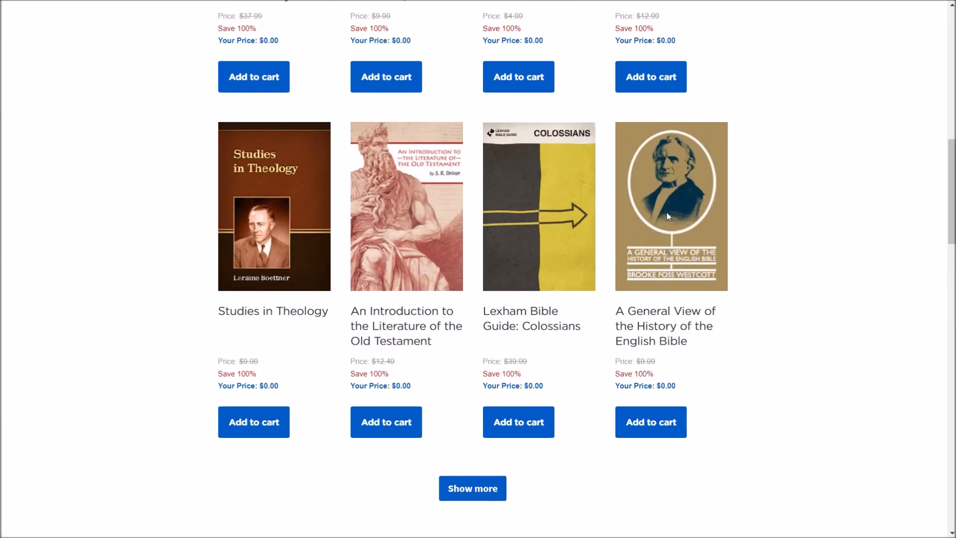
scroll(668, 217, "down", 15)
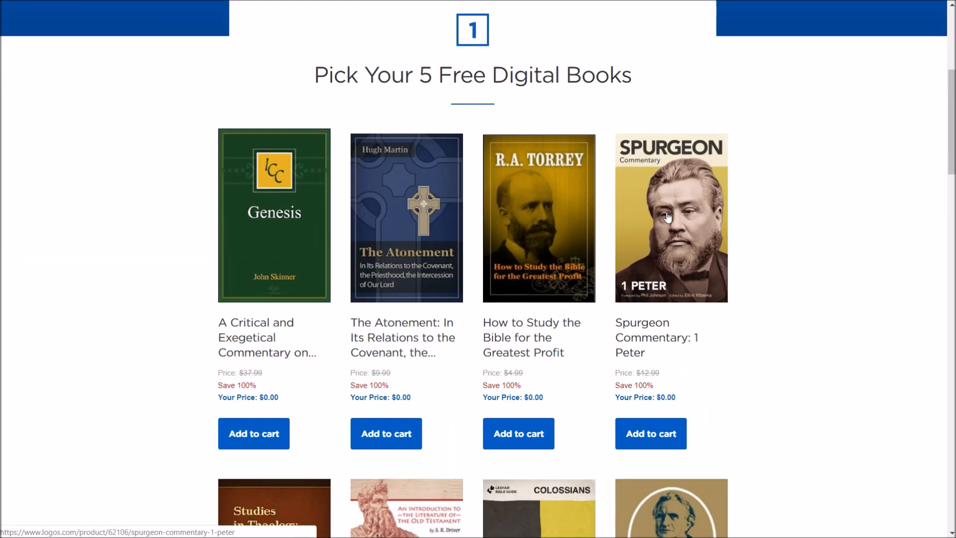
scroll(738, 225, "down", 6)
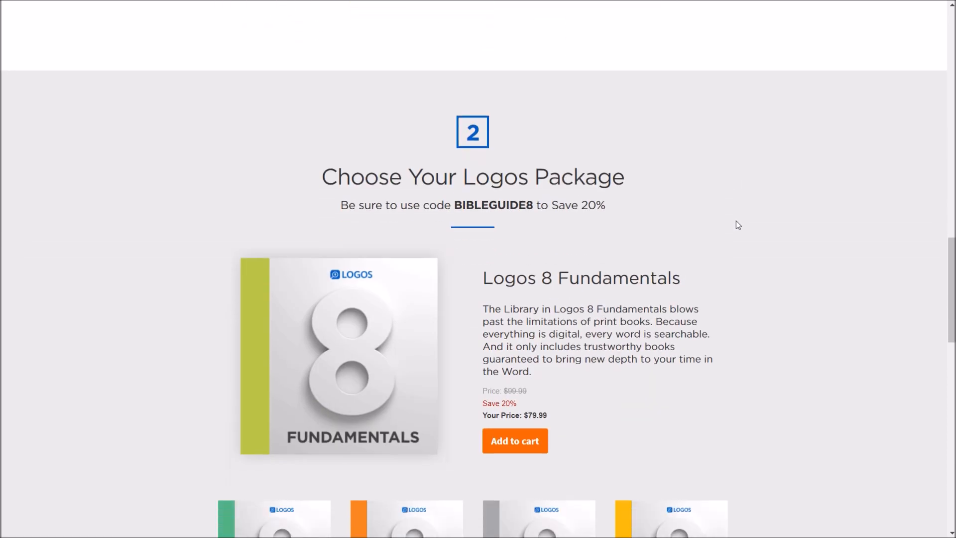
scroll(738, 225, "down", 1)
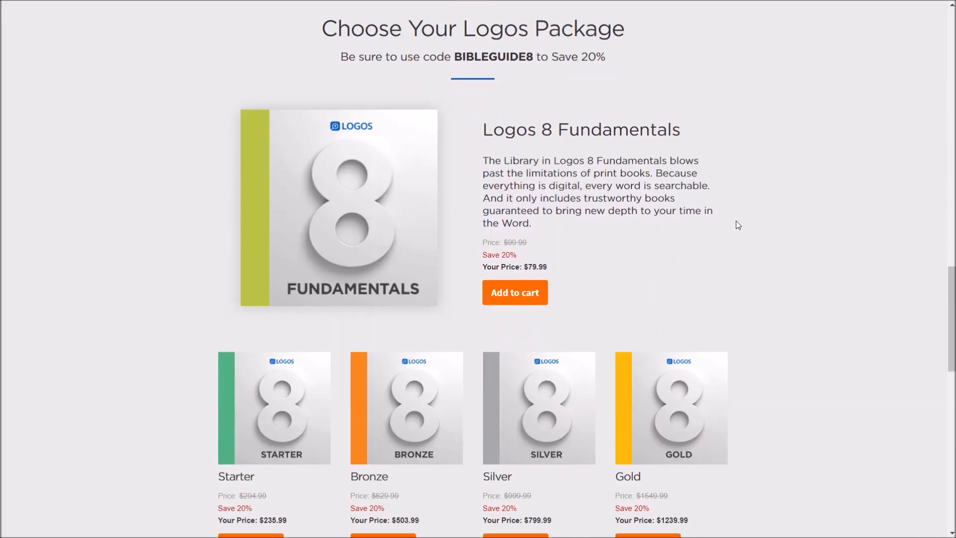
scroll(738, 225, "down", 2)
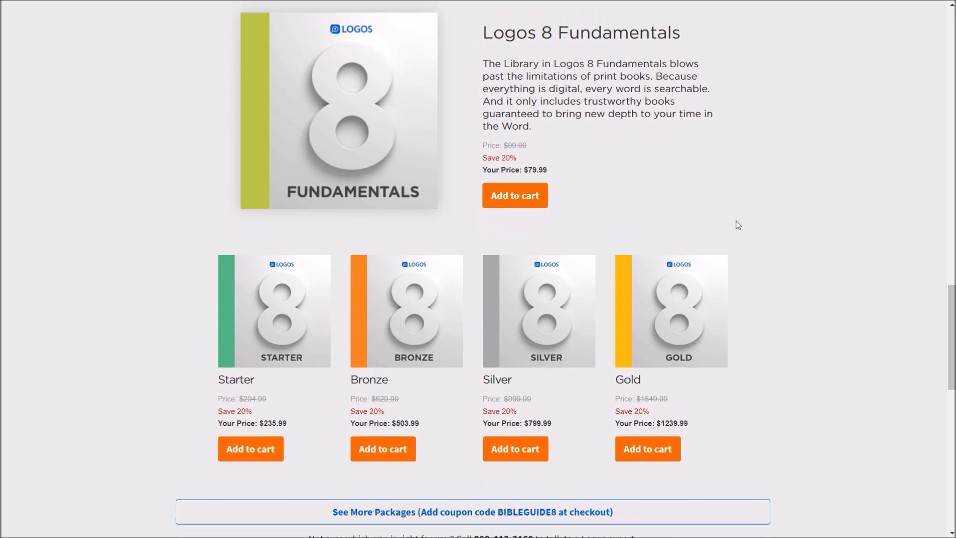
- Switch to Logos Bible Software and start a new sermon in the Sermon Editor
key("super+Tab")
left_click(510, 368)
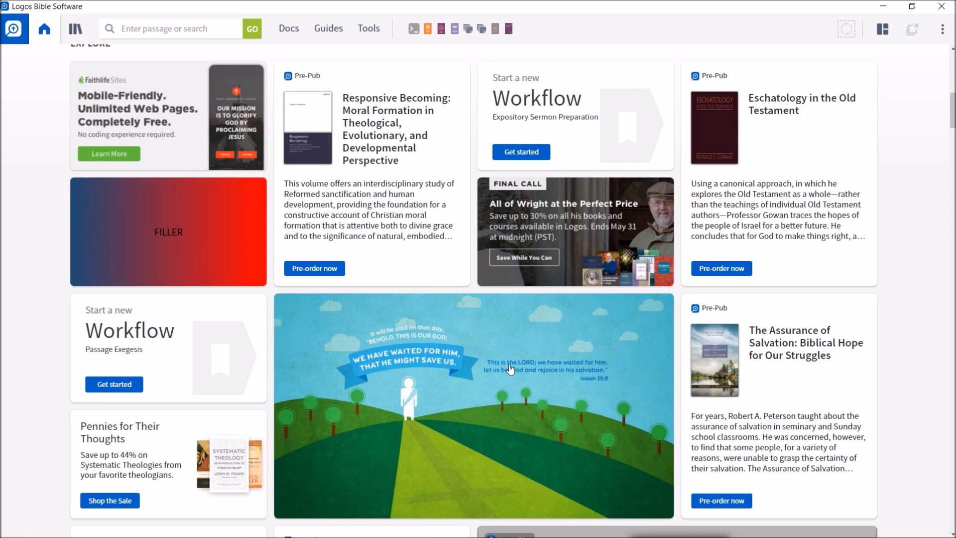
left_click(369, 28)
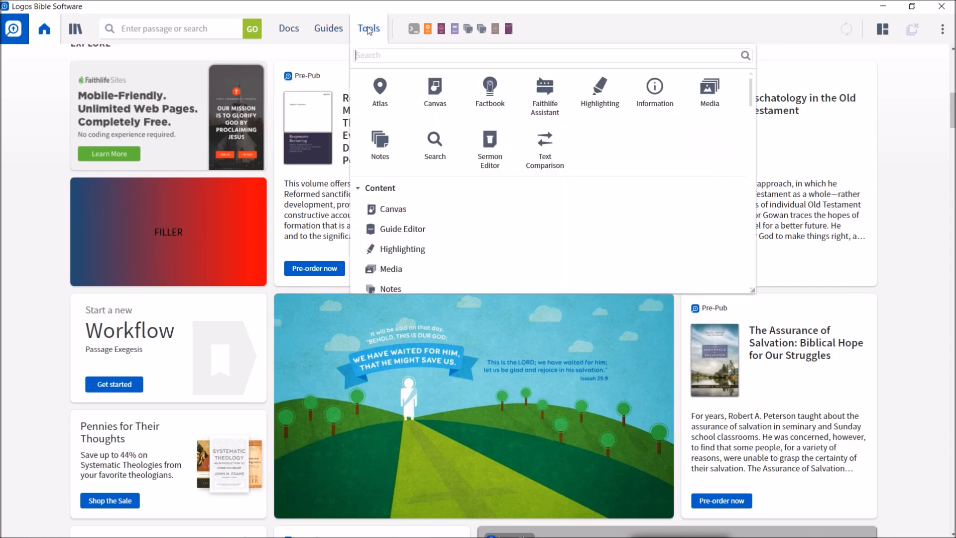
left_click(494, 143)
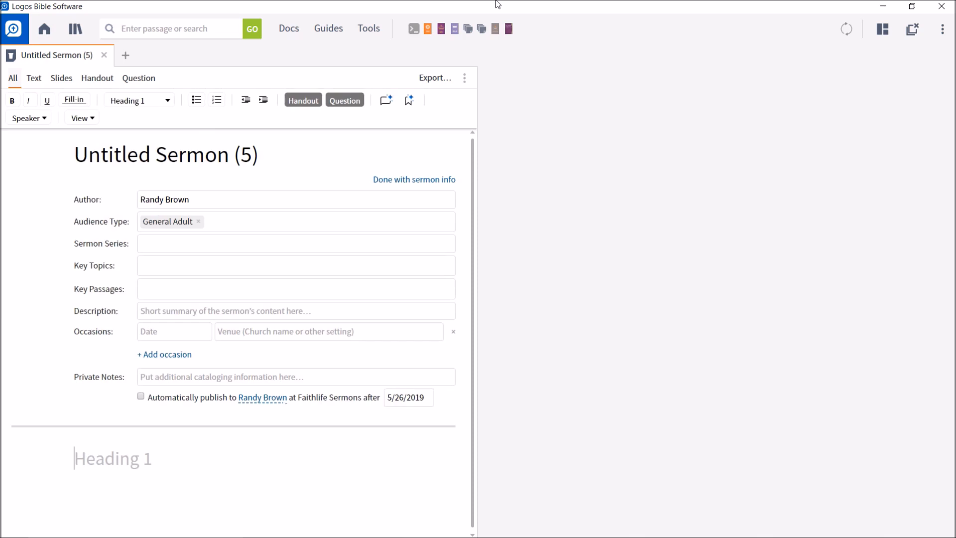
- Replace the sermon's title with "YouTube Example"
left_click(177, 158)
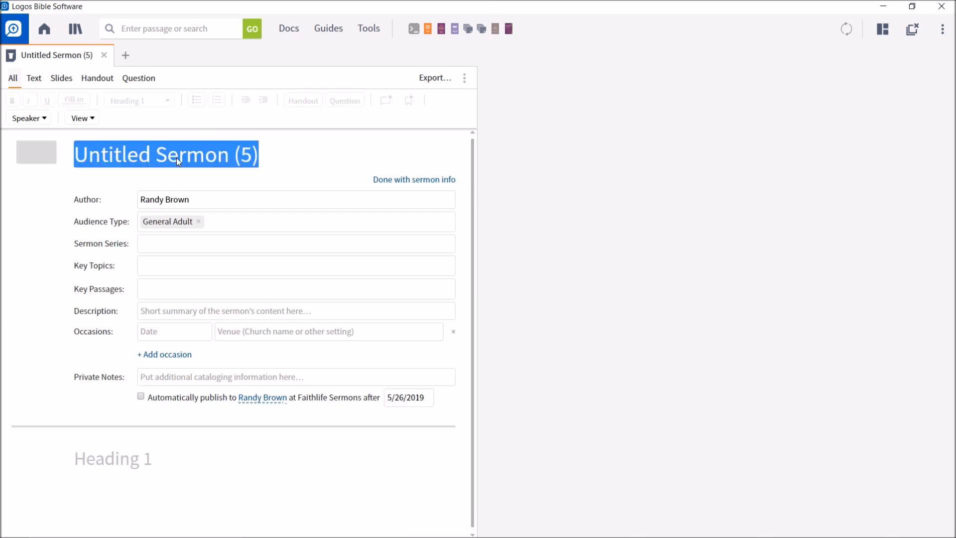
type("YouT")
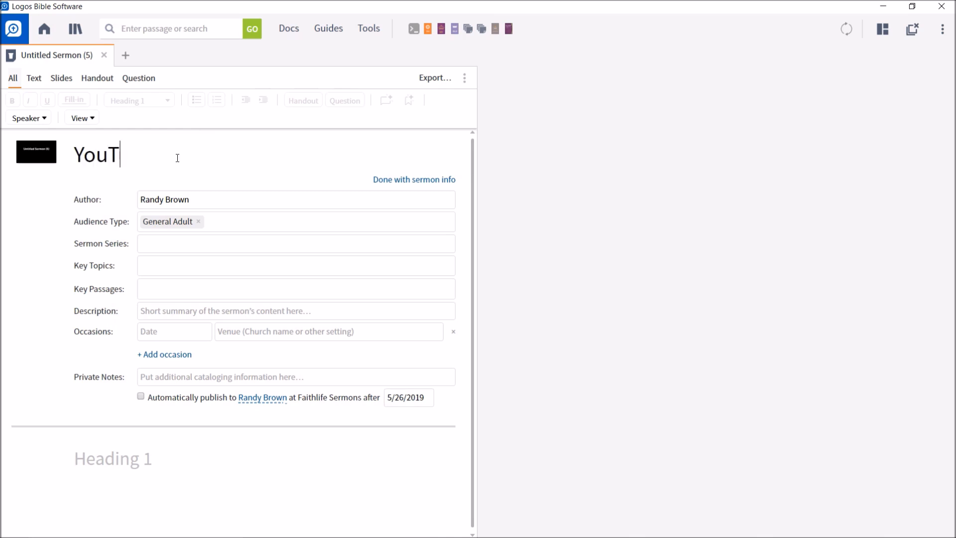
type("ube Example")
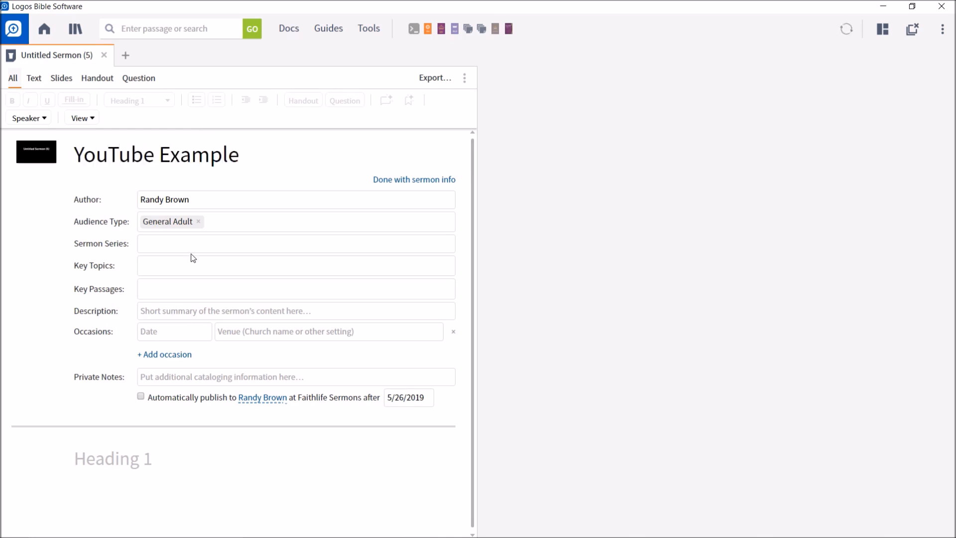
left_click(235, 220)
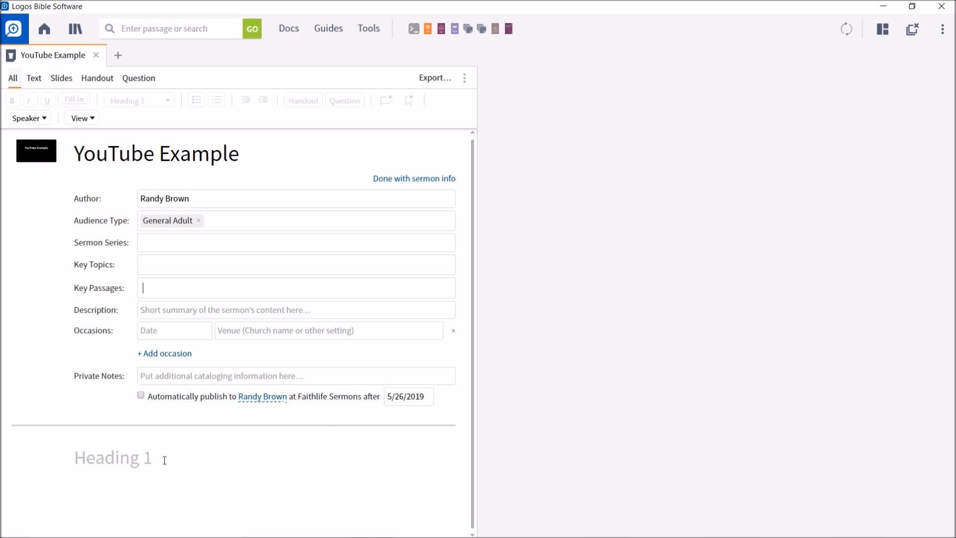
- Enter the heading "Example sermon" in the sermon body and insert the passage Psalm 119:11 beneath it
left_click(142, 460)
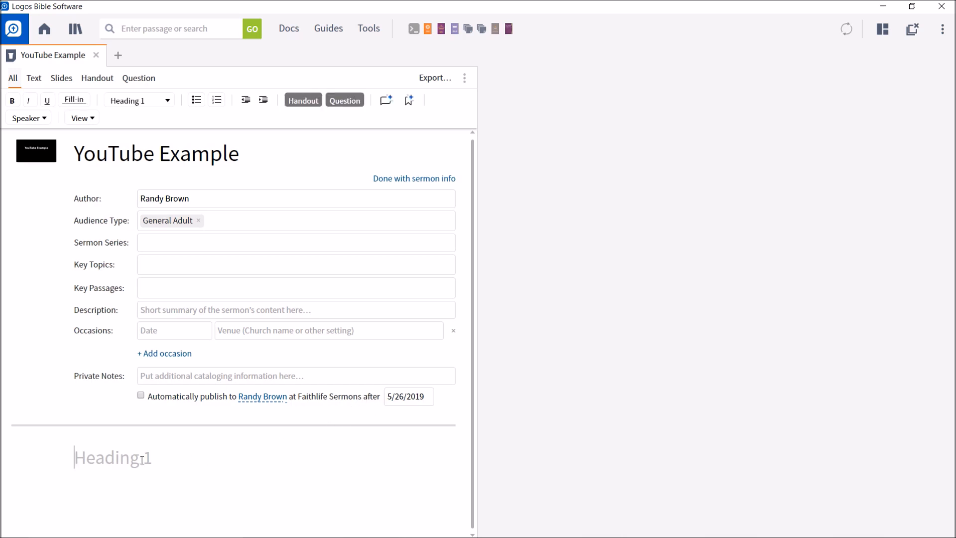
type("Example sermon")
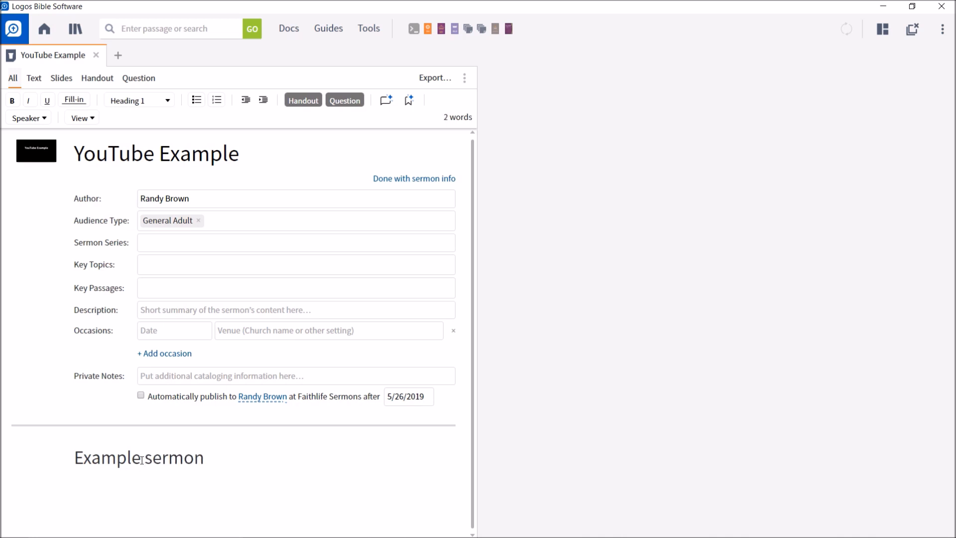
key("Return")
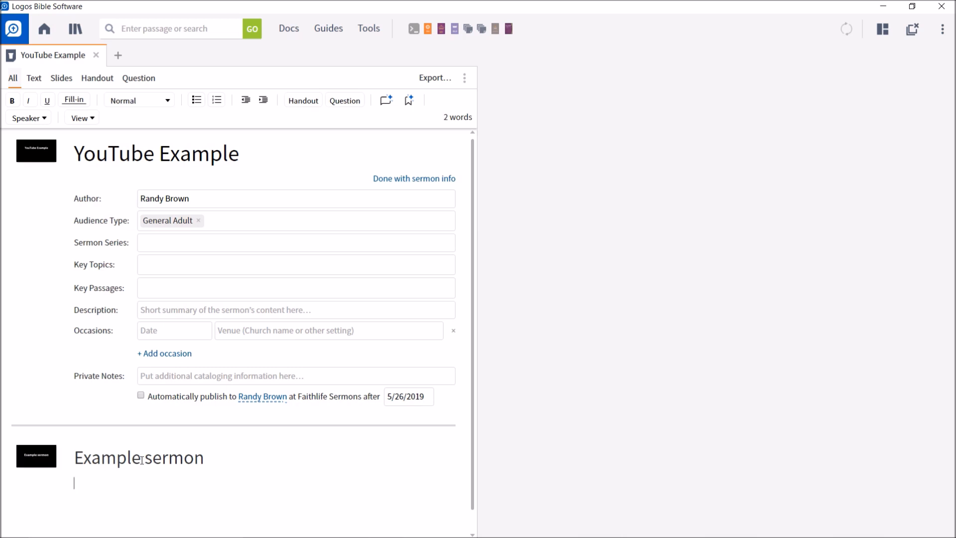
type("ps 119:11")
key("Return")
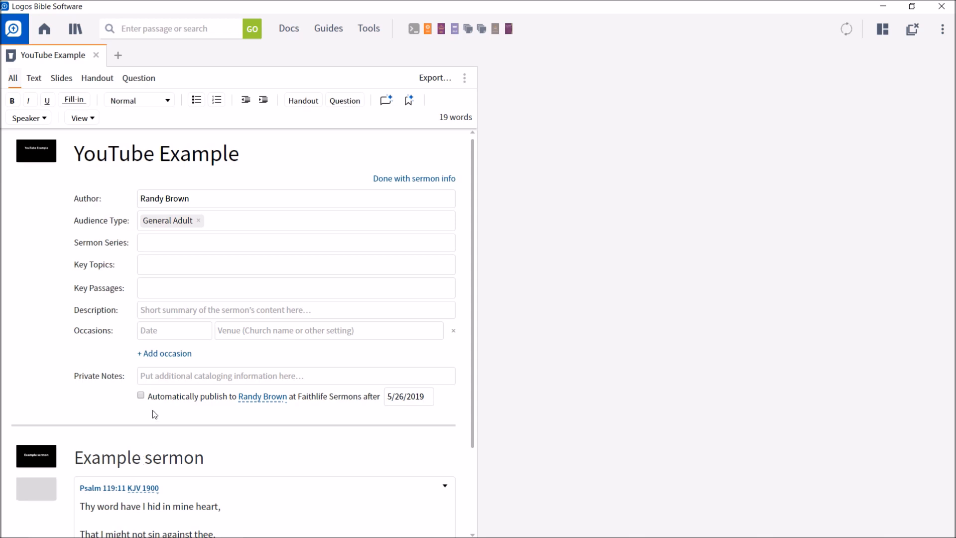
- Start a numbered list below the passage with "Point 1" and the indented sub-items "supporting point 1" and "supporting point 2"
scroll(167, 403, "down", 1)
scroll(166, 402, "down", 3)
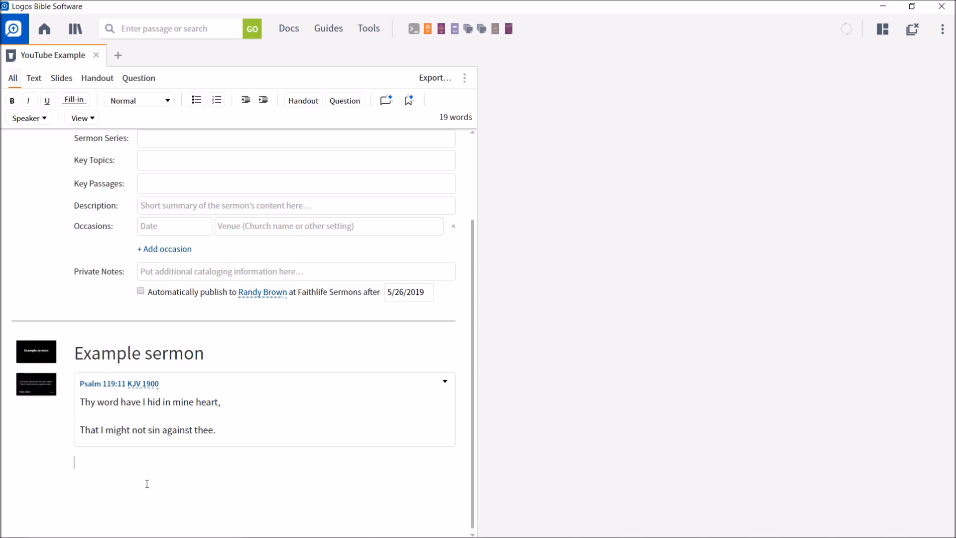
type("Point 1")
left_click(217, 101)
key("Return")
key("Tab")
type("sup")
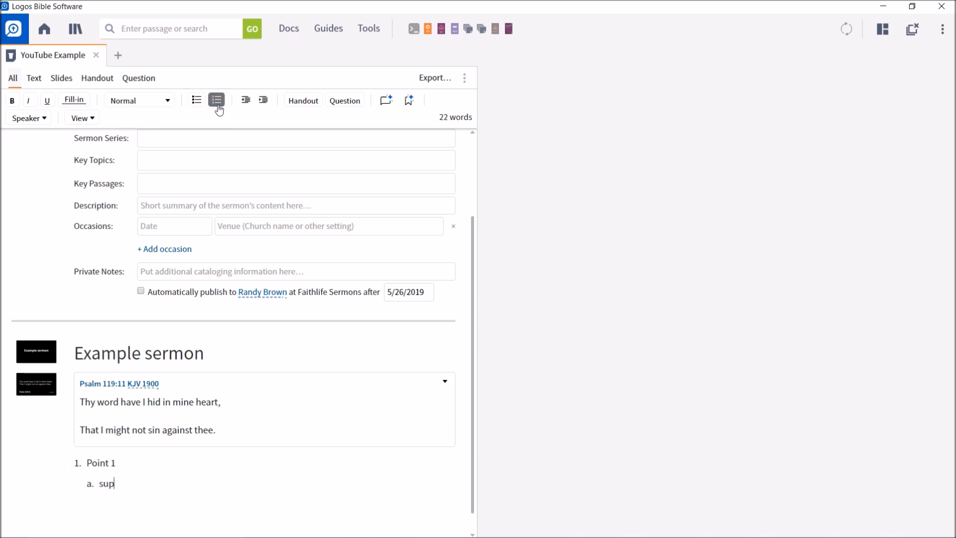
type("porting point 1")
key("Return")
type("suppo")
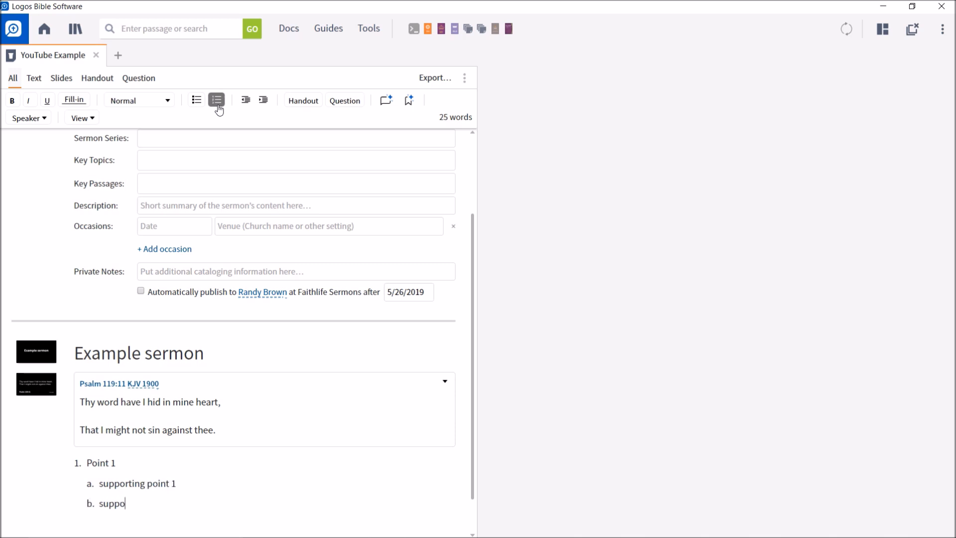
type("rting point 2")
key("Return")
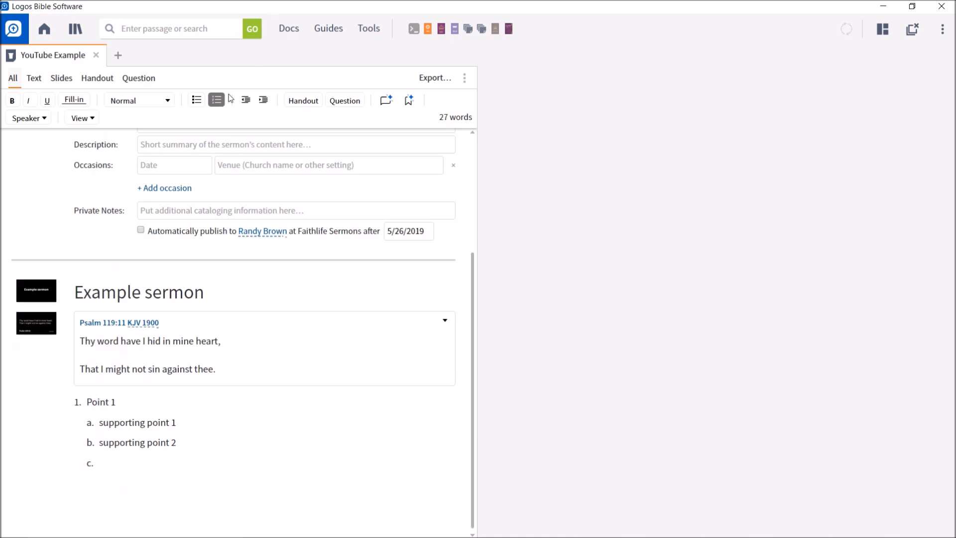
- Return to the main list level and add the items "Point 2" and "Illustration"
left_click(247, 100)
type("Point 2")
key("Return")
type("Illustration")
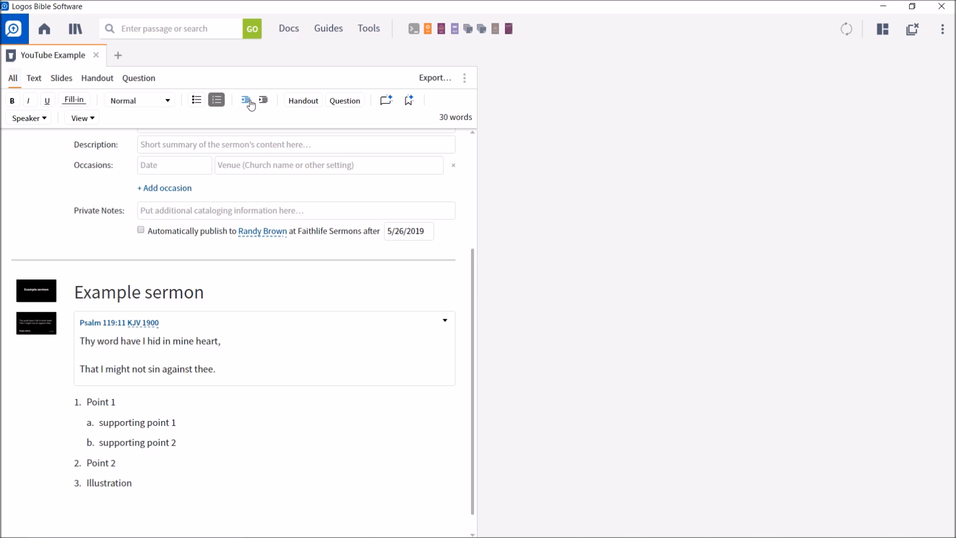
- End the numbered list after "Illustration" and insert the passage Psalm 119:89 below it
key("Return")
left_click(213, 101)
type("ps 119:89")
key("Return")
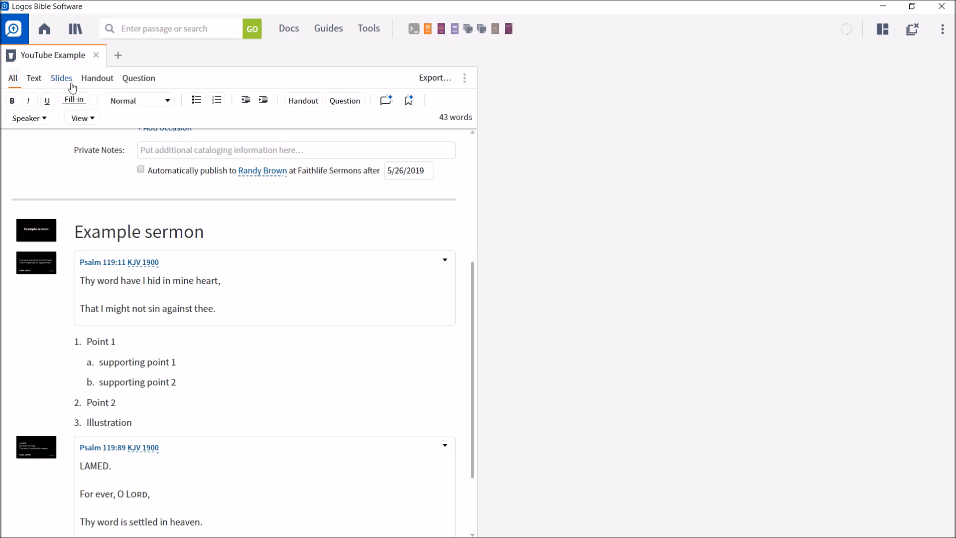
- Review the sermon in the Text, Slides, Handout and Question views, and return to the full editing view
left_click(34, 79)
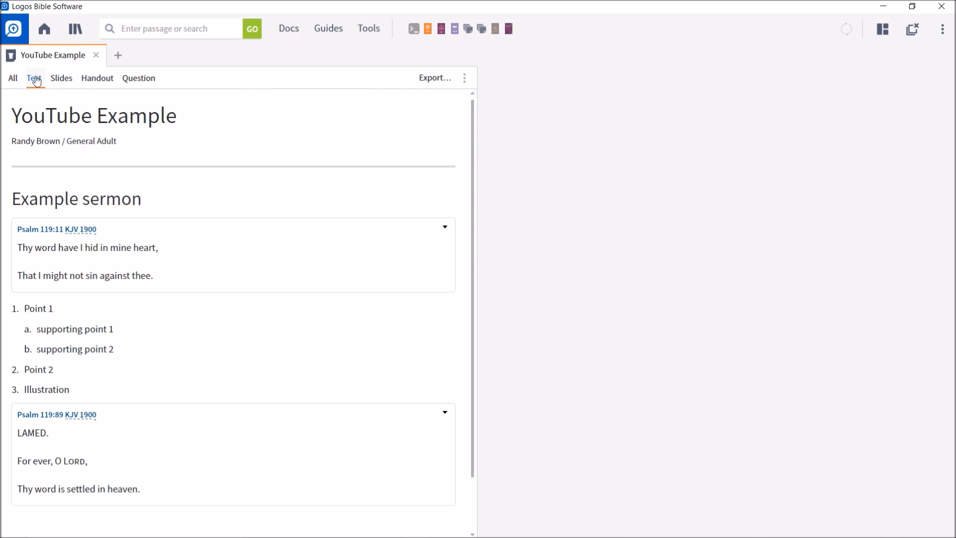
left_click(61, 79)
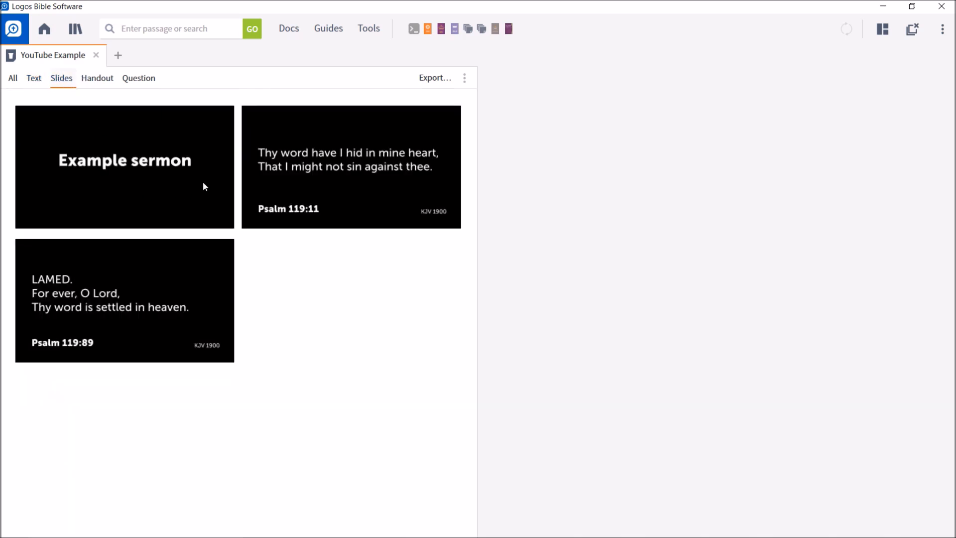
left_click(105, 81)
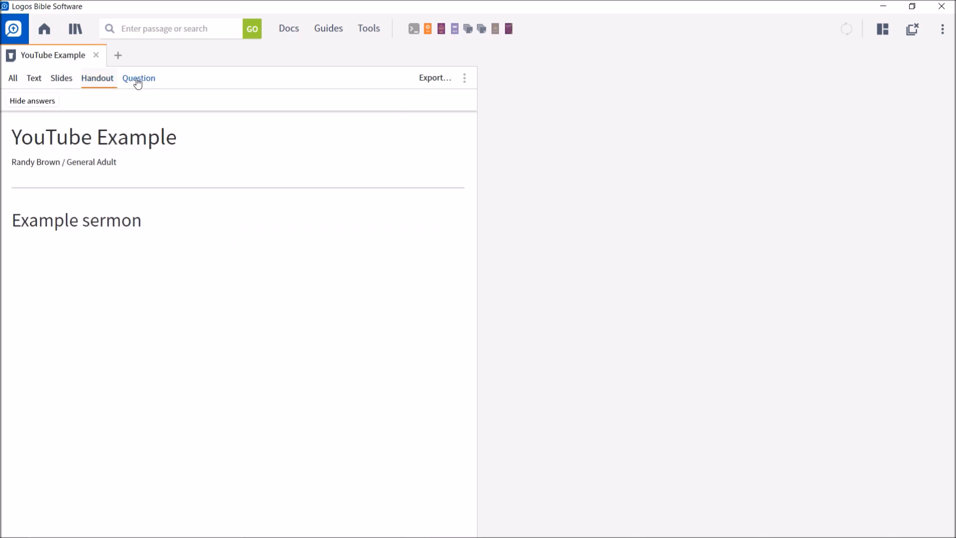
left_click(137, 82)
left_click(14, 78)
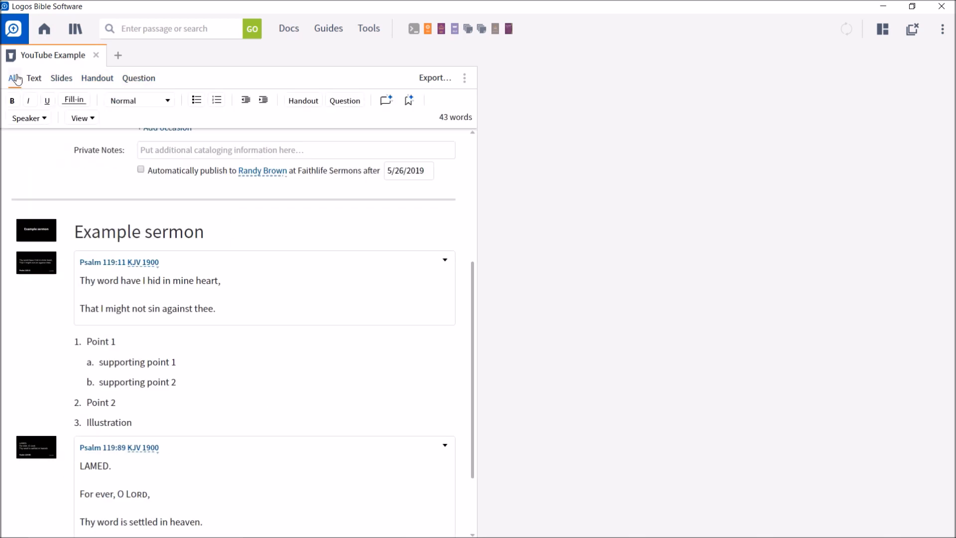
- Mark "Point 1" as handout content and "Point 2" as a question
left_click(106, 342)
left_click(304, 105)
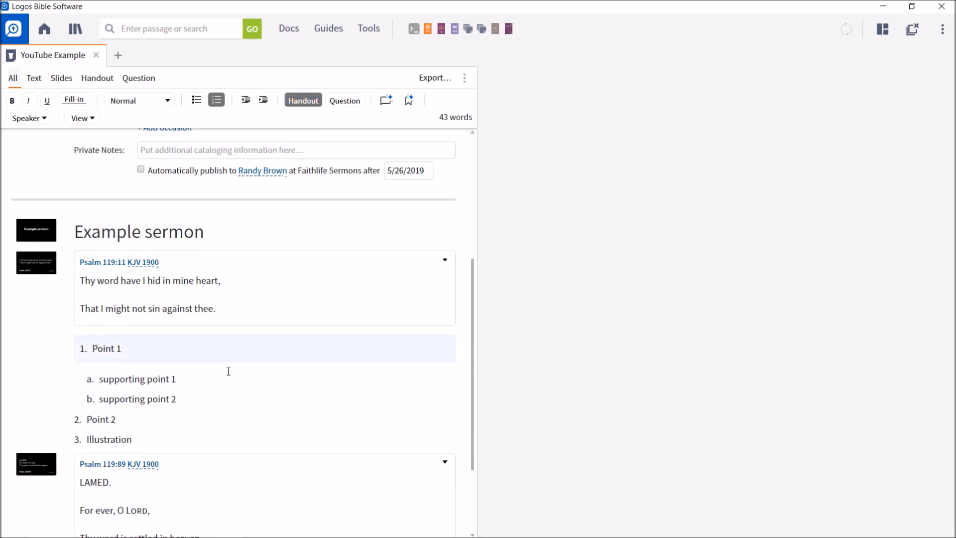
left_click(130, 419)
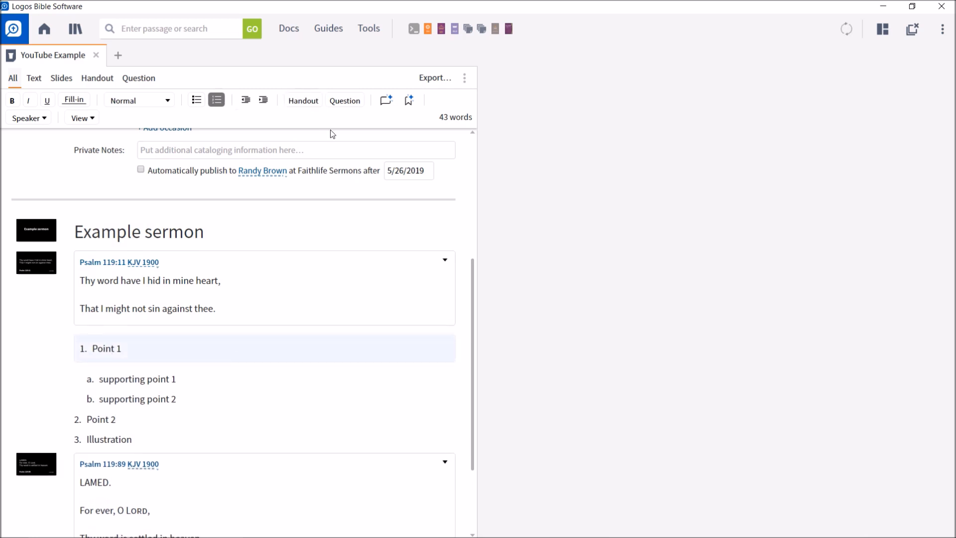
left_click(347, 100)
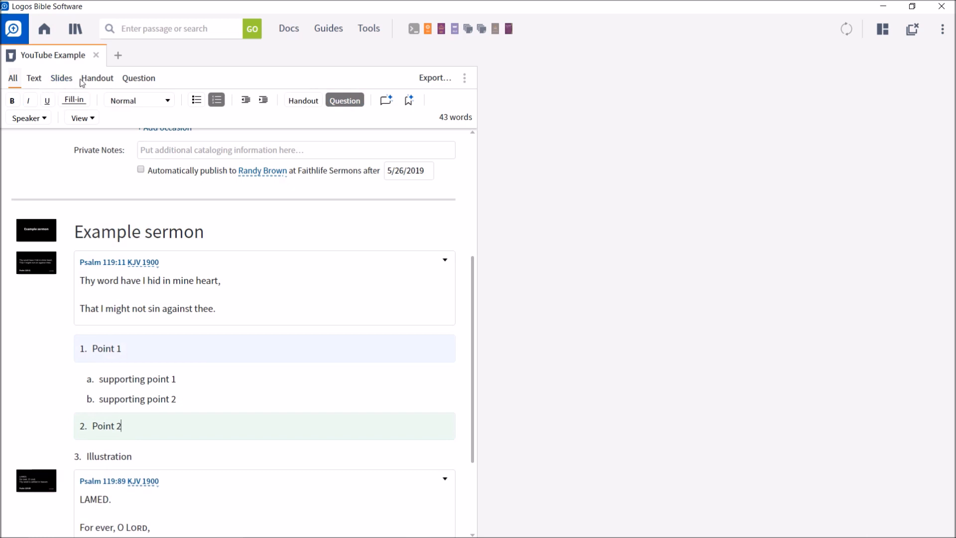
- Check the marked items in the Handout and Question views, and return to the full editing view
left_click(97, 80)
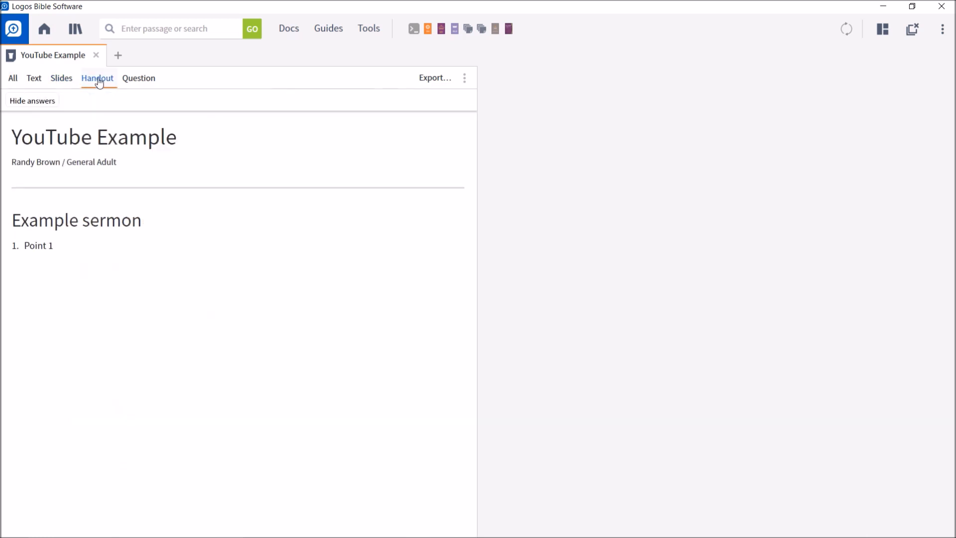
left_click(143, 82)
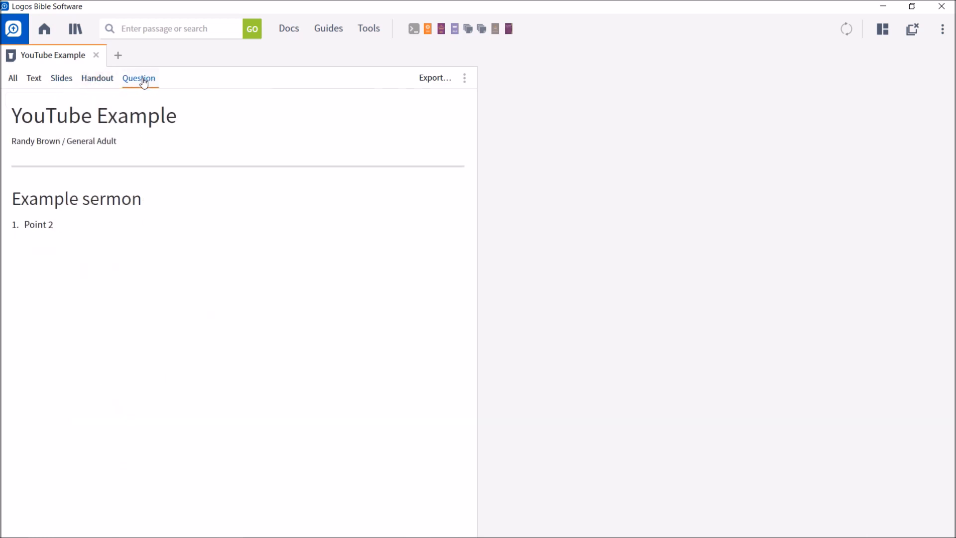
left_click(11, 79)
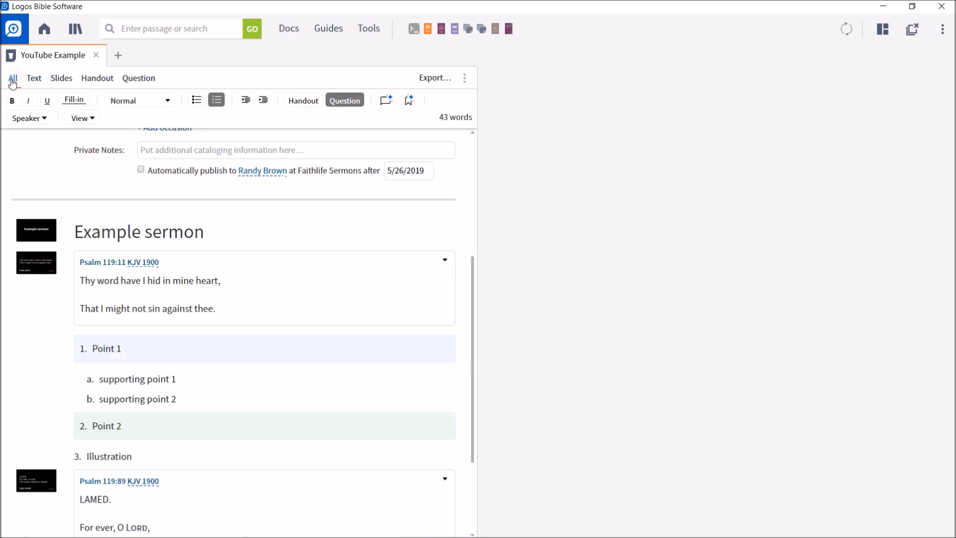
- Insert the passage Psalm 119:105 at the end of the sermon, below the Psalm 119:89 passage
scroll(223, 282, "down", 3)
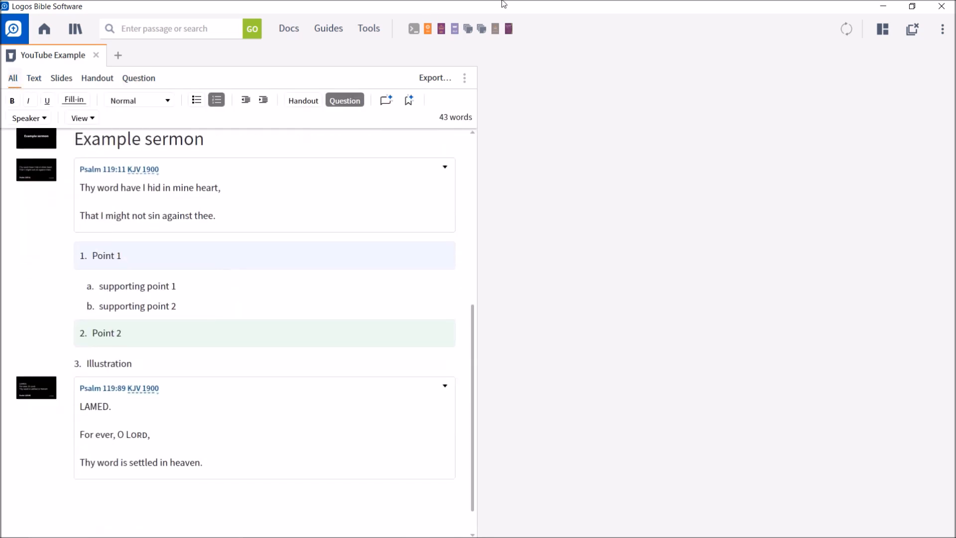
left_click(138, 505)
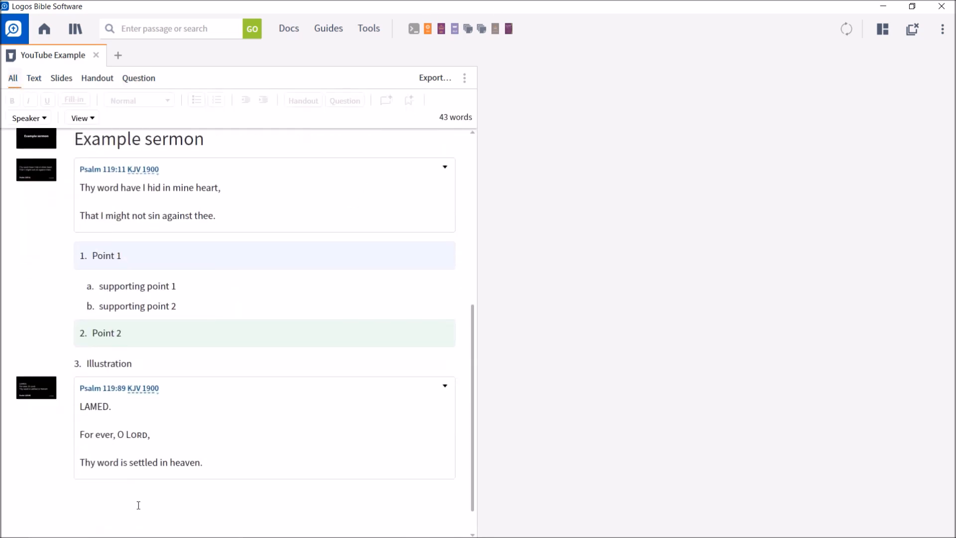
left_click(164, 497)
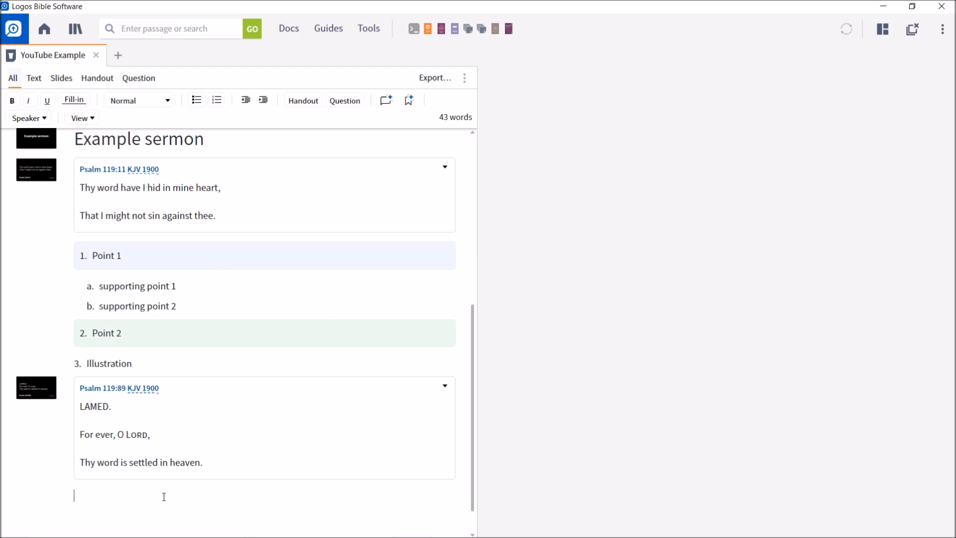
type("ps 119:105")
key("Return")
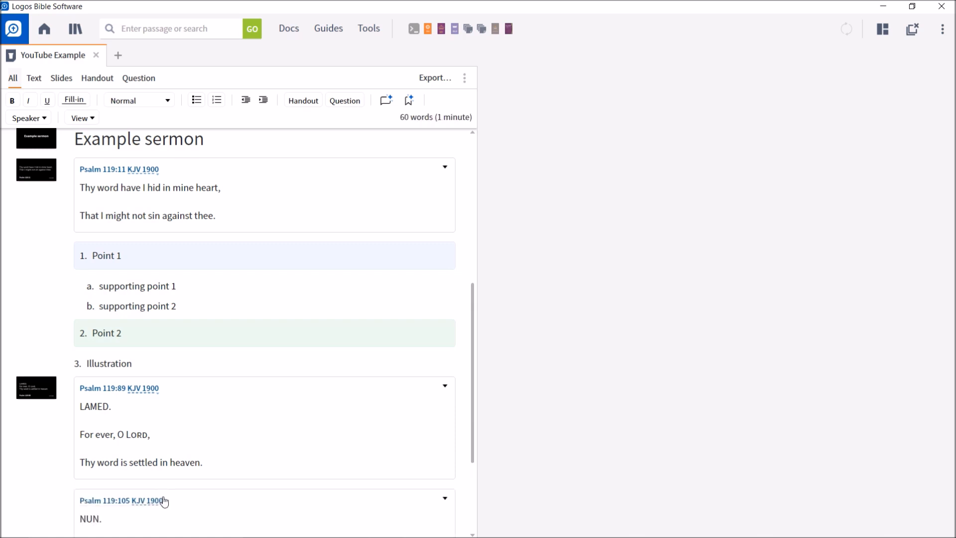
scroll(320, 420, "down", 2)
scroll(321, 422, "down", 1)
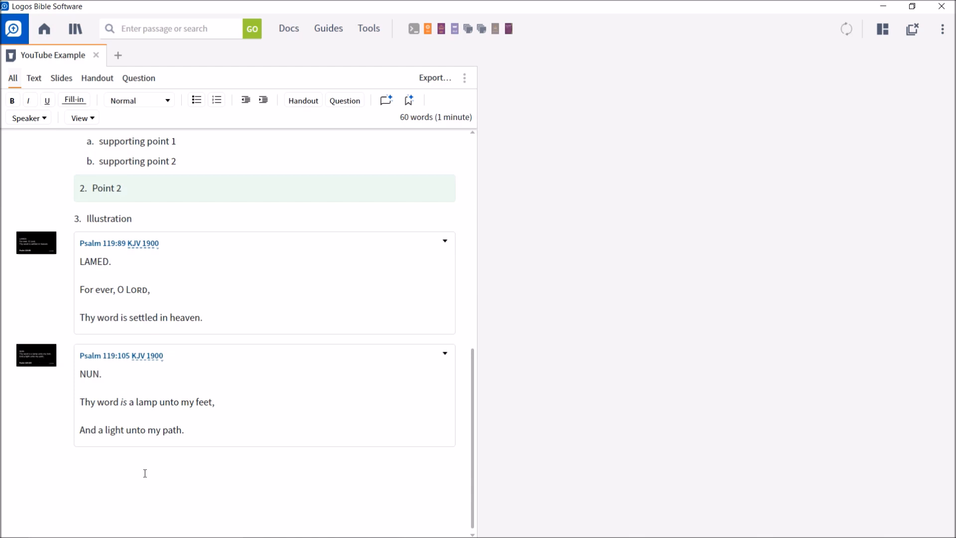
- Open the Media library in a pane beside the sermon and add the John 3:16 open-book image below the Psalm 119:105 passage
left_click(118, 56)
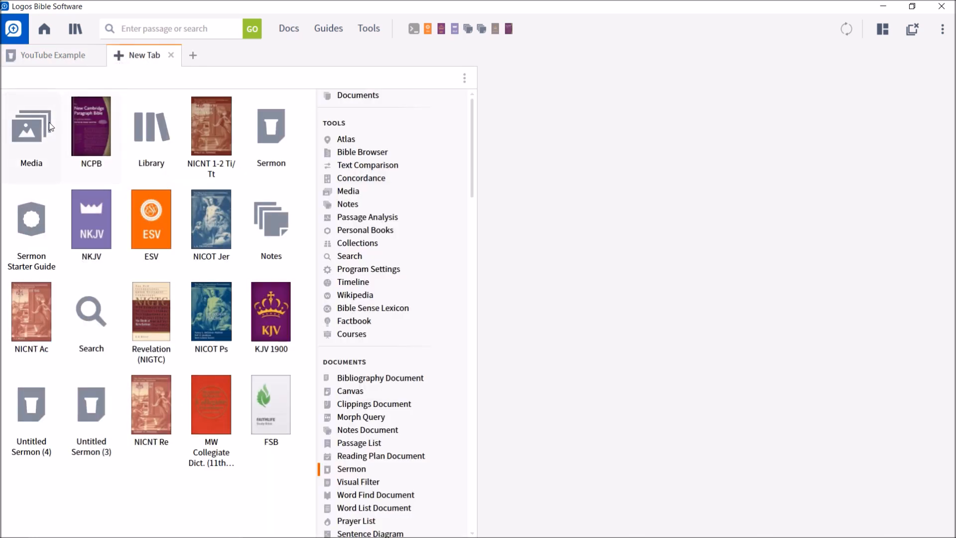
left_click(37, 134)
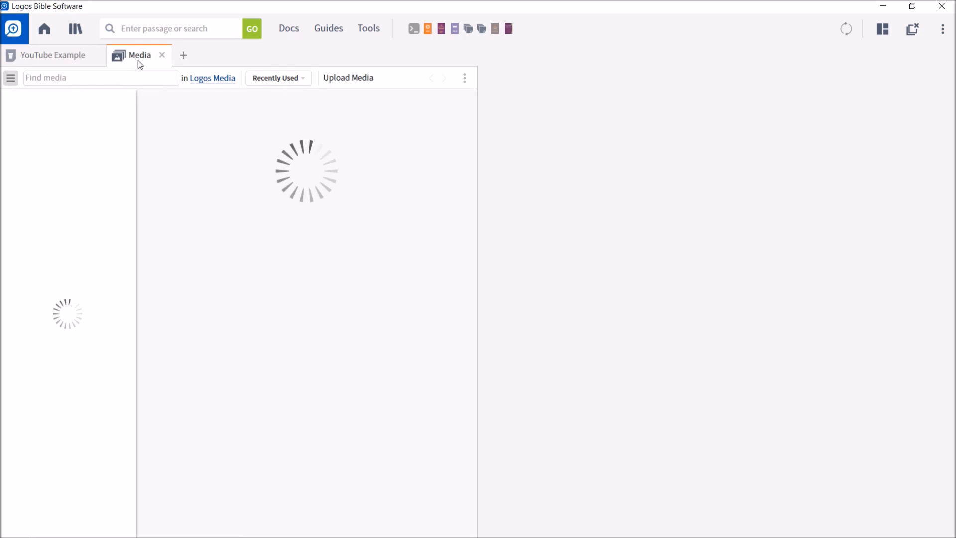
mouse_move(137, 57)
left_mouse_down()
mouse_move(413, 87)
mouse_move(567, 73)
left_mouse_up()
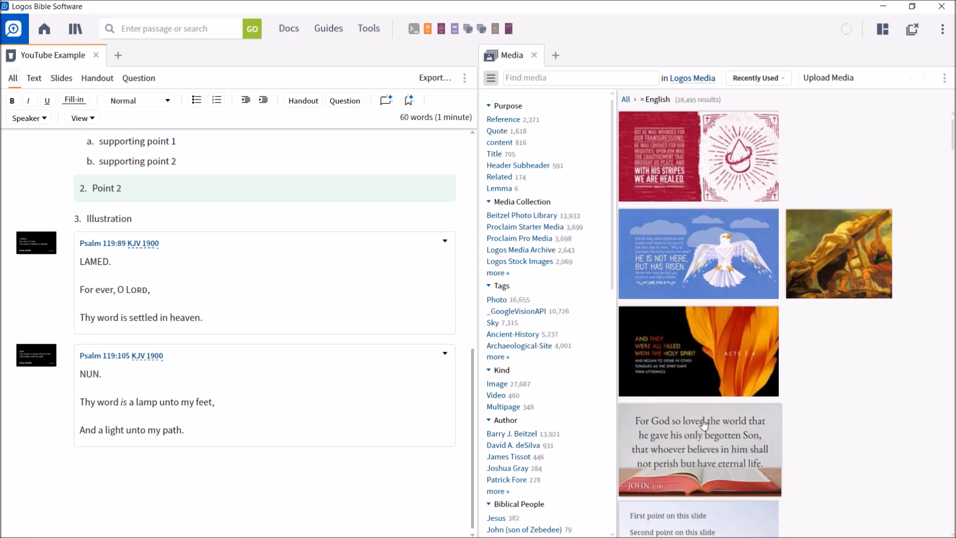
left_click_drag(727, 421, 76, 460)
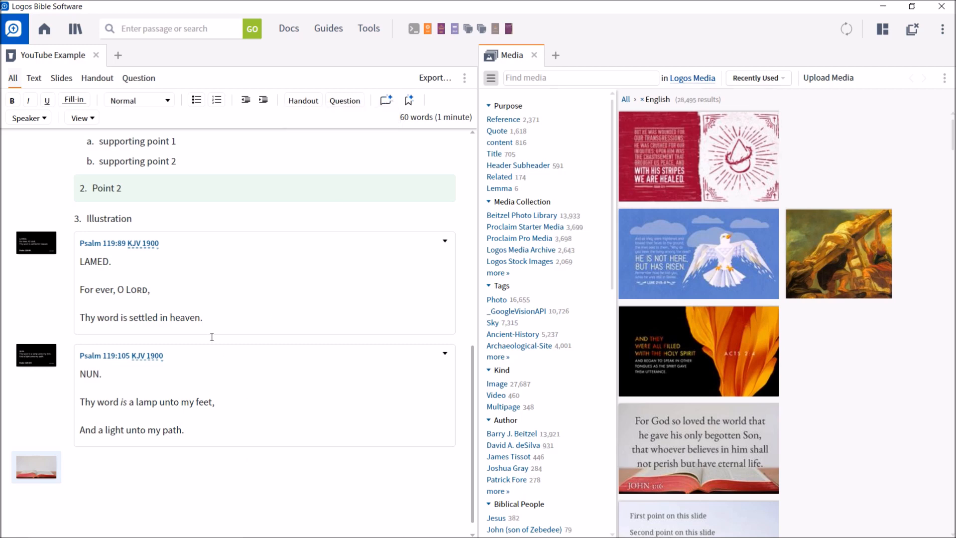
scroll(211, 337, "up", 2)
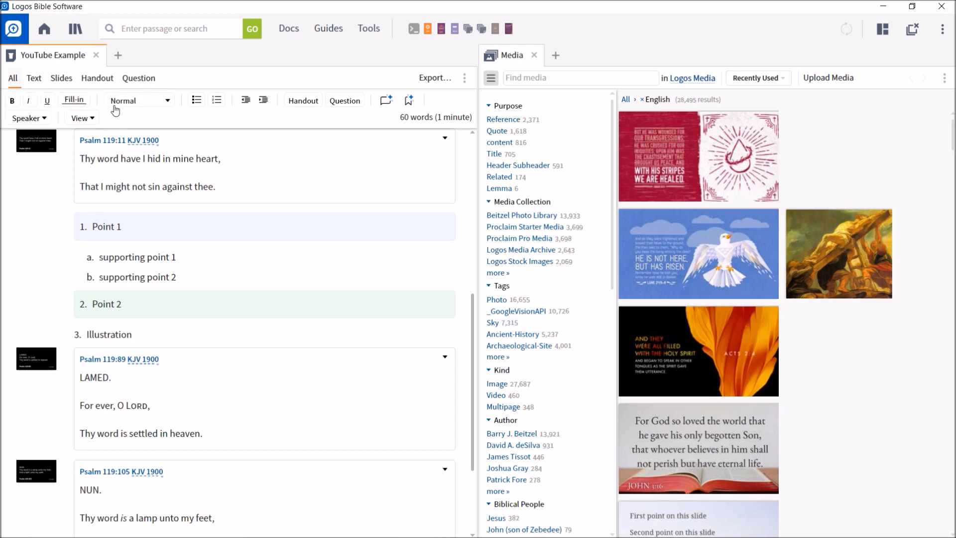
- Examine the sermon's export options and its Print/Export preview, and close both
left_click(436, 79)
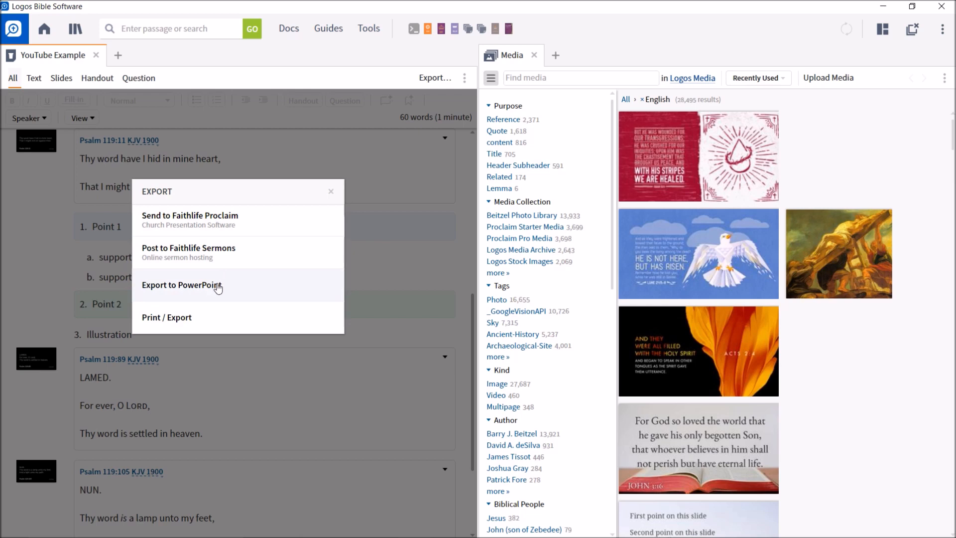
left_click(185, 324)
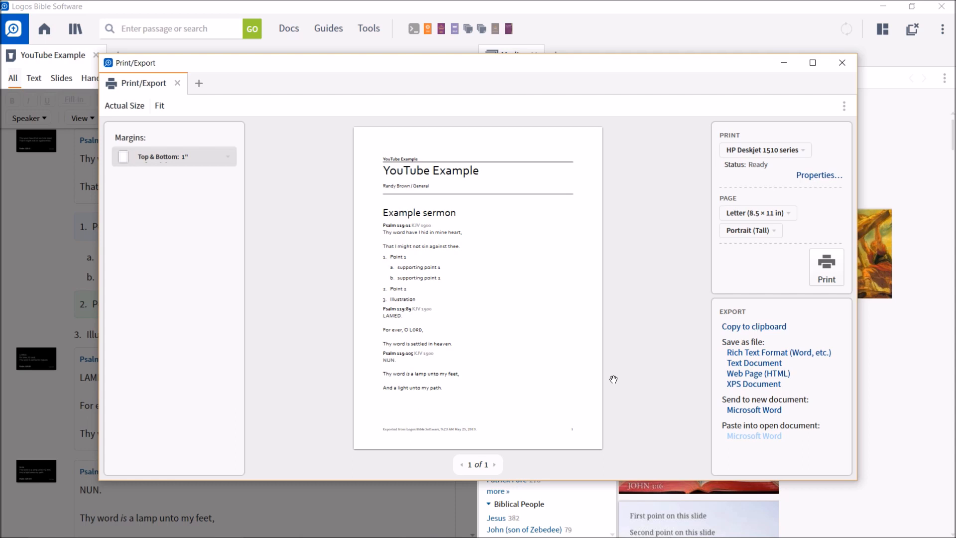
left_click(841, 63)
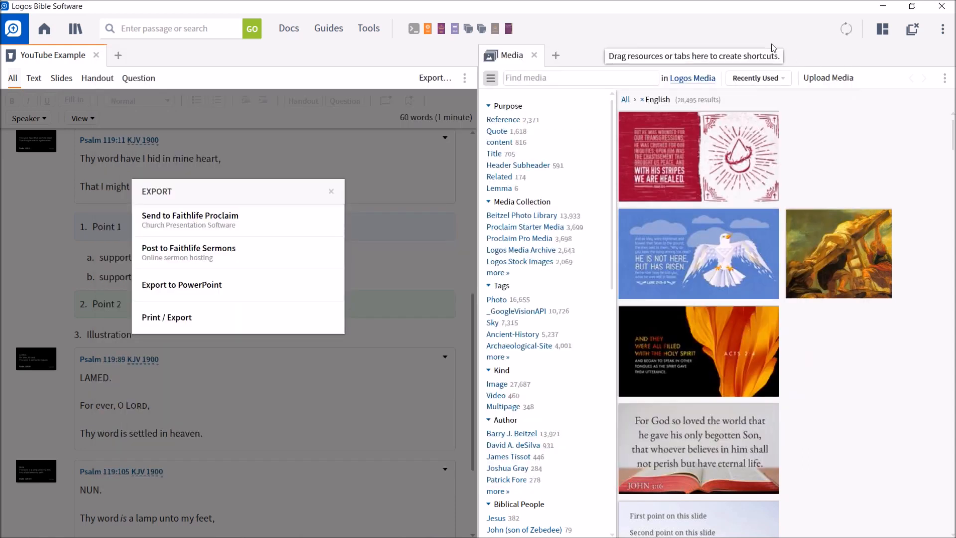
left_click(331, 191)
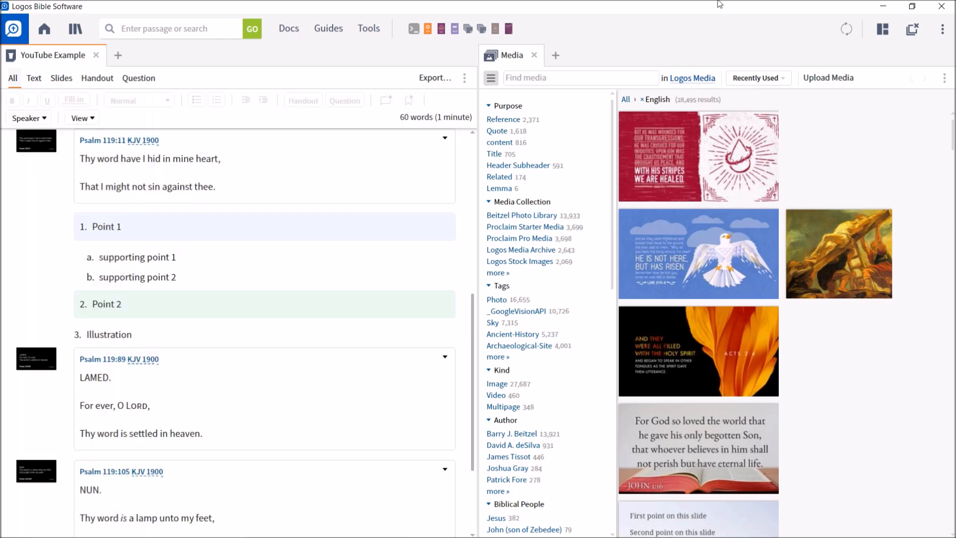
- Synchronize the pending sermon changes with the Logos account
mouse_move(845, 28)
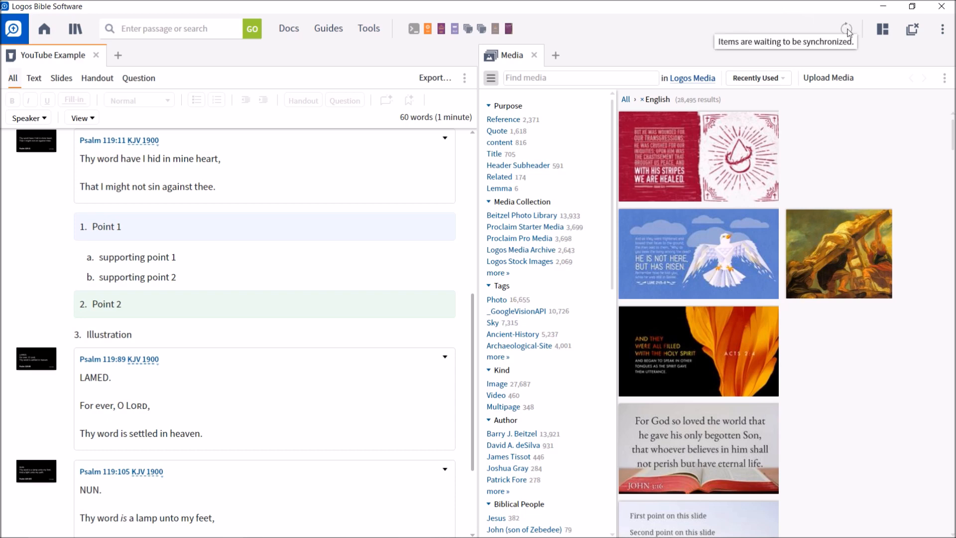
left_click(847, 29)
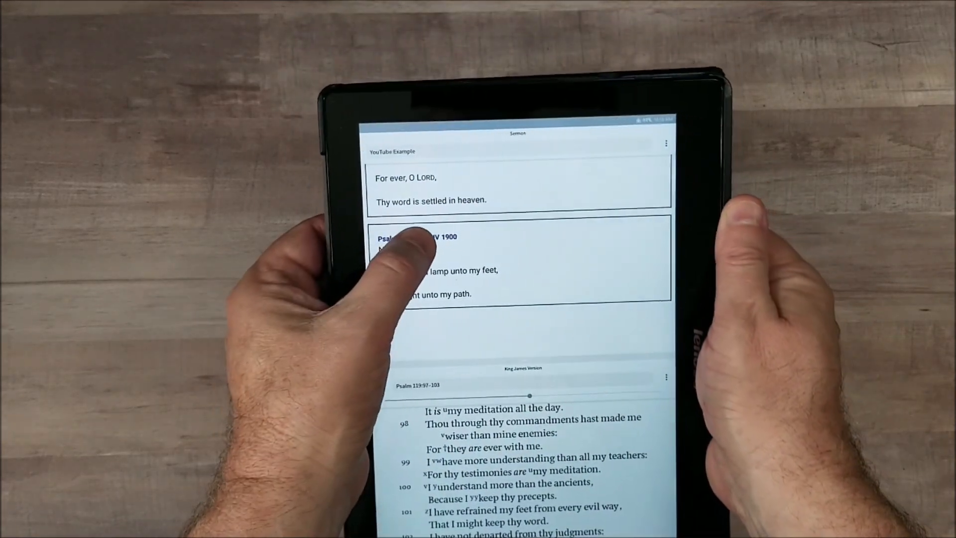
left_click(416, 235)
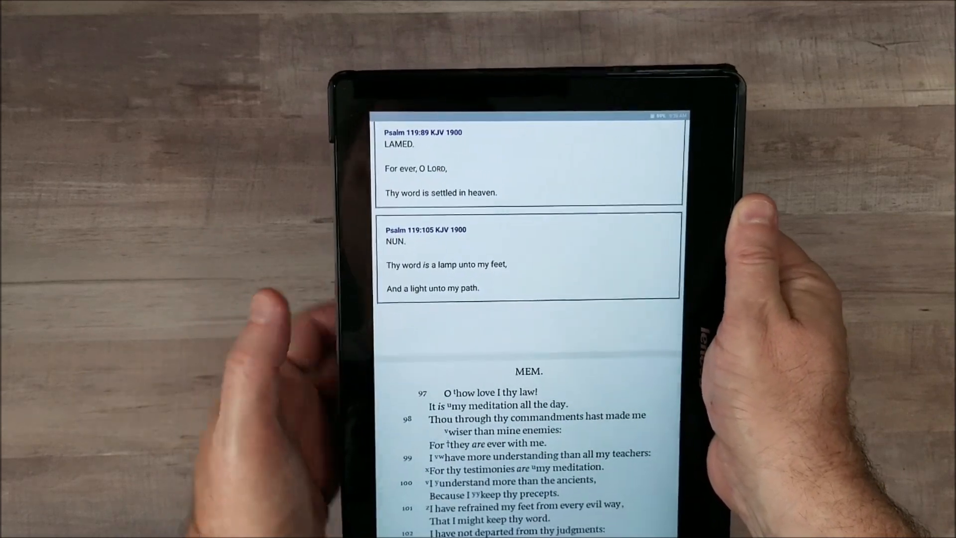